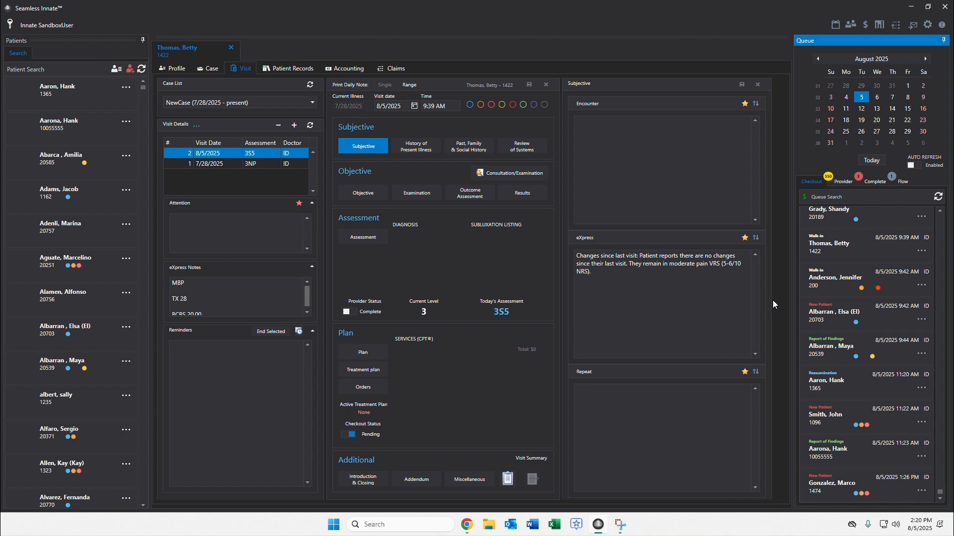
Open the Settings window to show the provider's assessment scenario codes.
{"action": "left_click", "coordinate": [928, 25]}
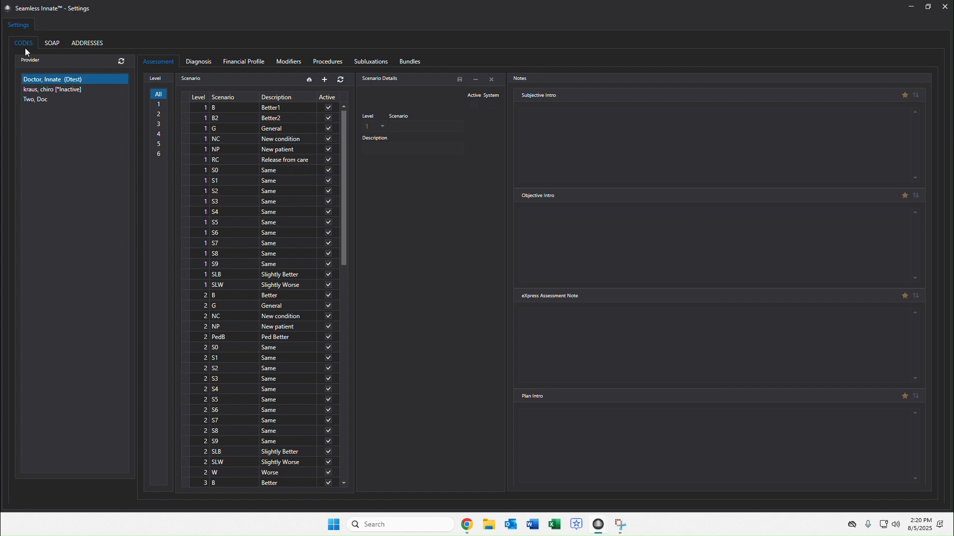
Show the Bundles section listing existing procedure bundles like Adult NP and Wellness.
{"action": "left_click", "coordinate": [409, 61]}
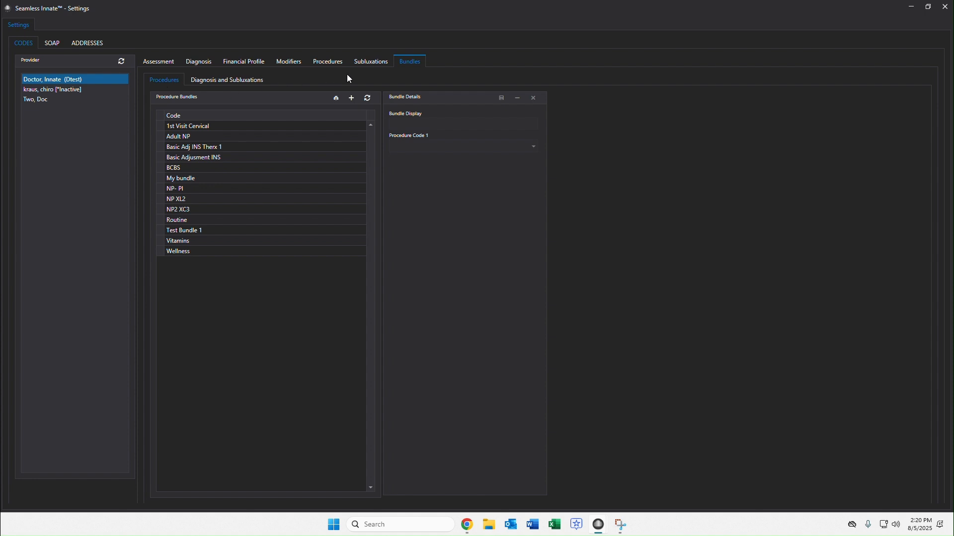
Start a new procedure bundle named 'NP Full Spine' with NP2 (99202) as its first procedure.
{"action": "left_click", "coordinate": [351, 98]}
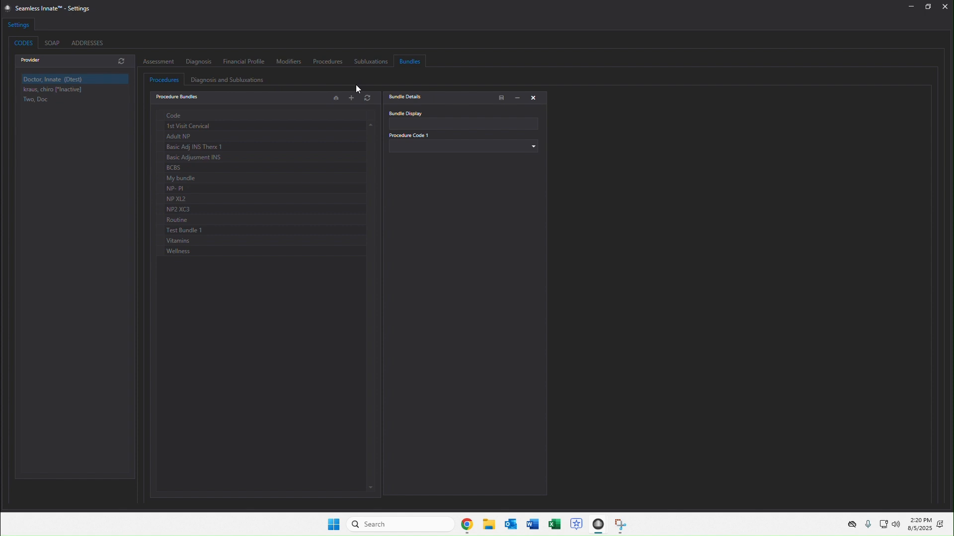
{"action": "left_click", "coordinate": [481, 125]}
{"action": "type", "text": "NP FUull Spine"}
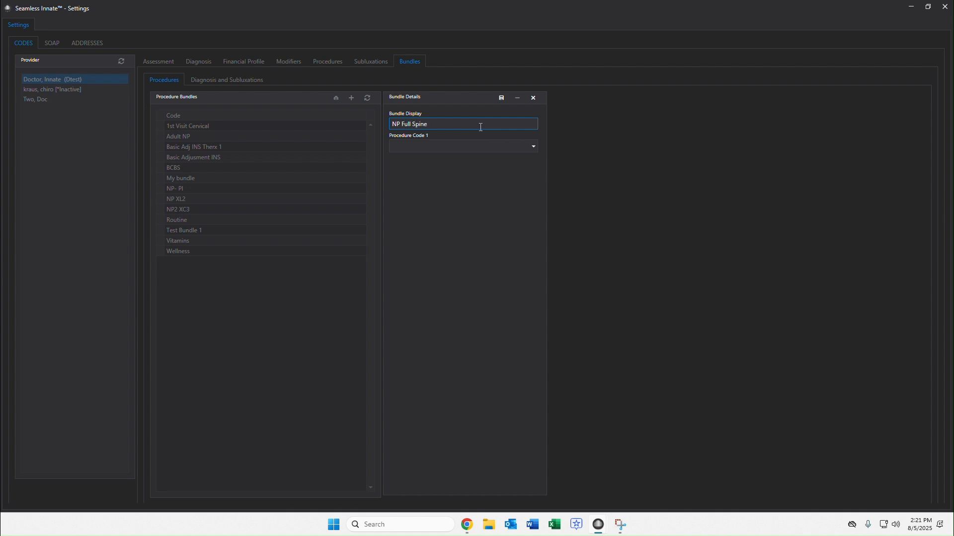
{"action": "left_click", "coordinate": [448, 146]}
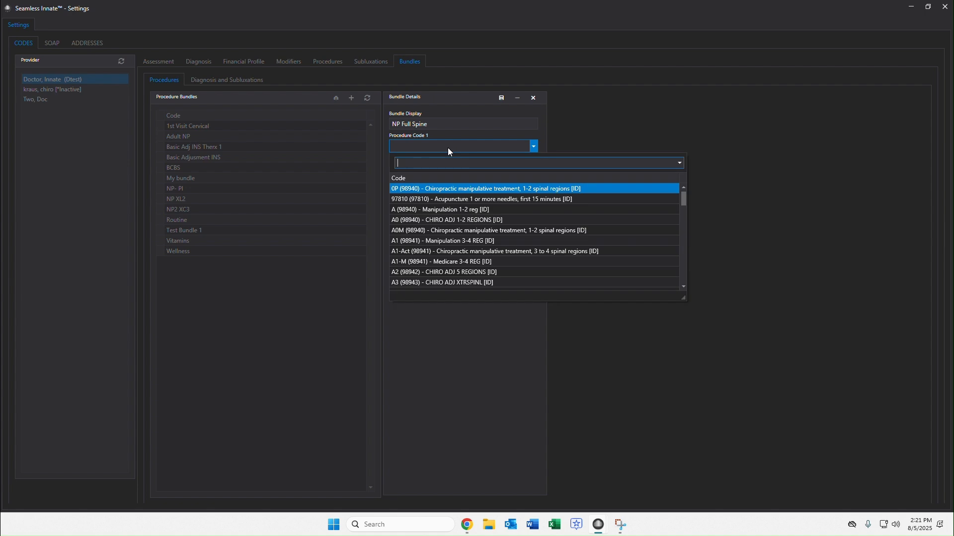
{"action": "left_click", "coordinate": [448, 147]}
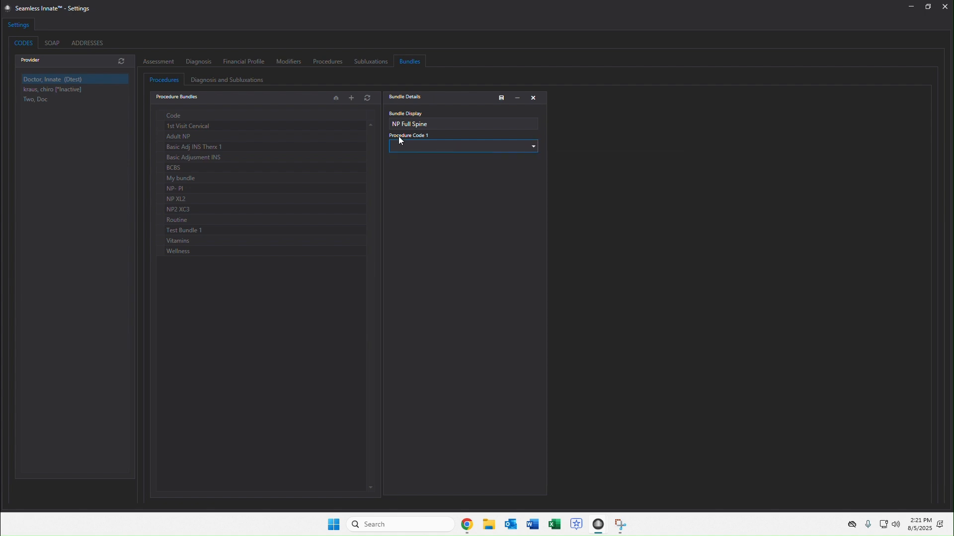
{"action": "left_click", "coordinate": [491, 149]}
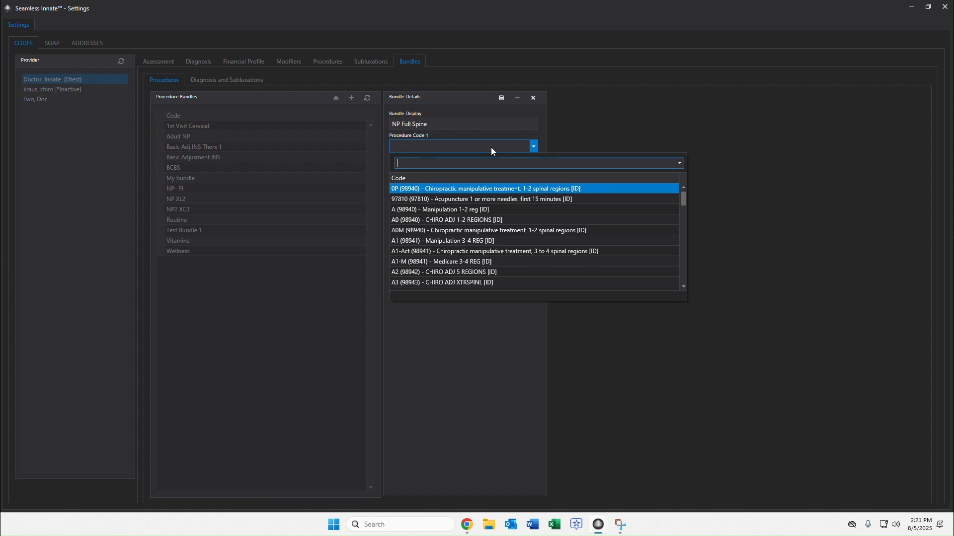
{"action": "scroll", "coordinate": [496, 231], "scroll_direction": "down", "scroll_amount": 10}
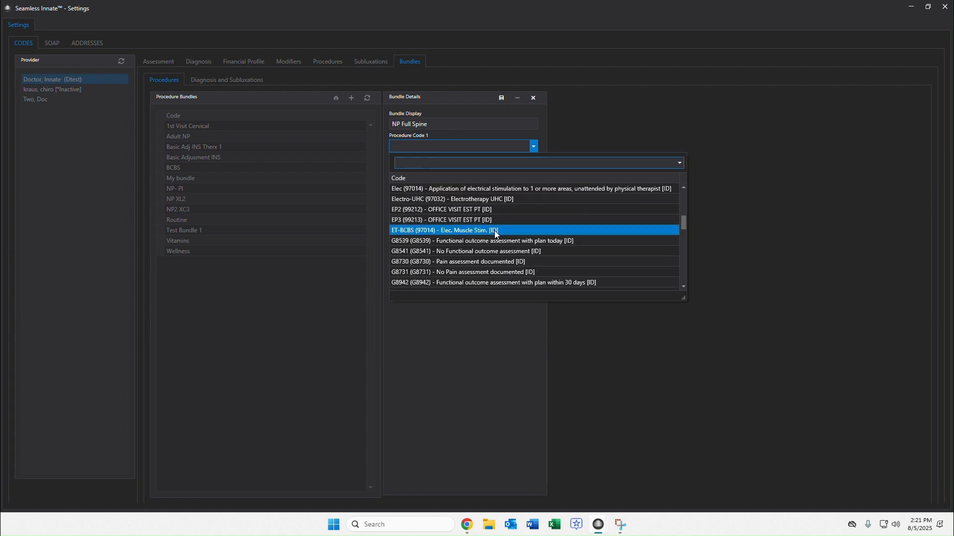
{"action": "scroll", "coordinate": [495, 234], "scroll_direction": "down", "scroll_amount": 5}
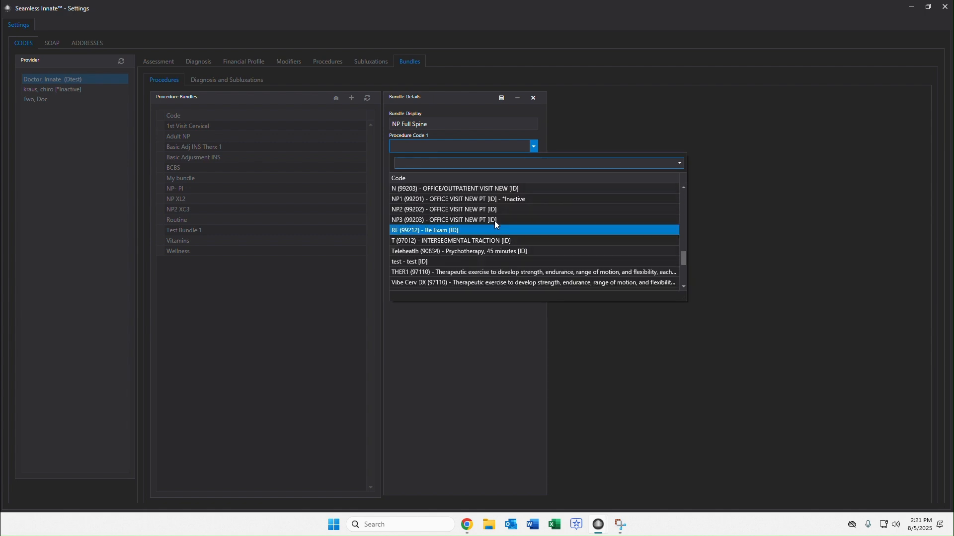
{"action": "left_click", "coordinate": [492, 210]}
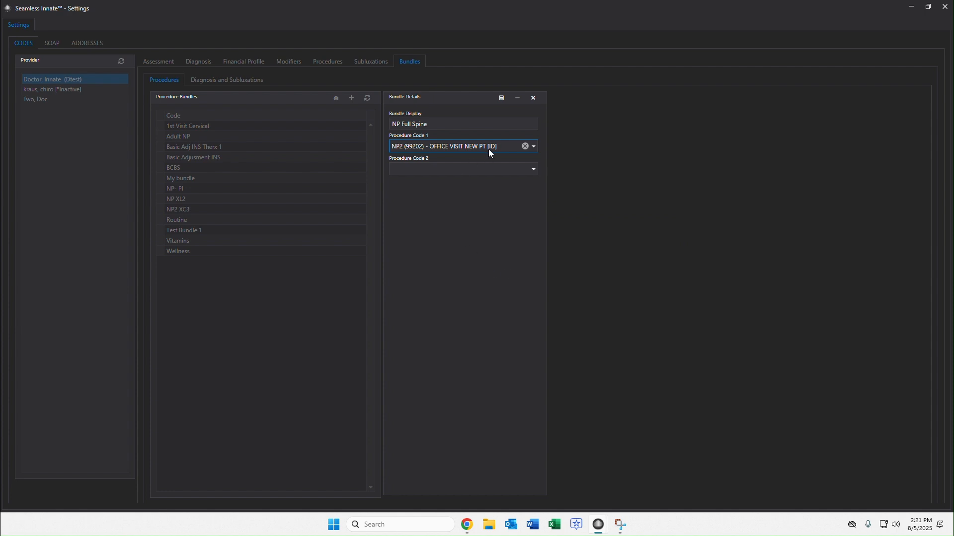
Add MXC3 (72040) and MXL2 (72100) as the second and third procedures.
{"action": "left_click", "coordinate": [464, 169]}
{"action": "scroll", "coordinate": [471, 248], "scroll_direction": "down", "scroll_amount": 5}
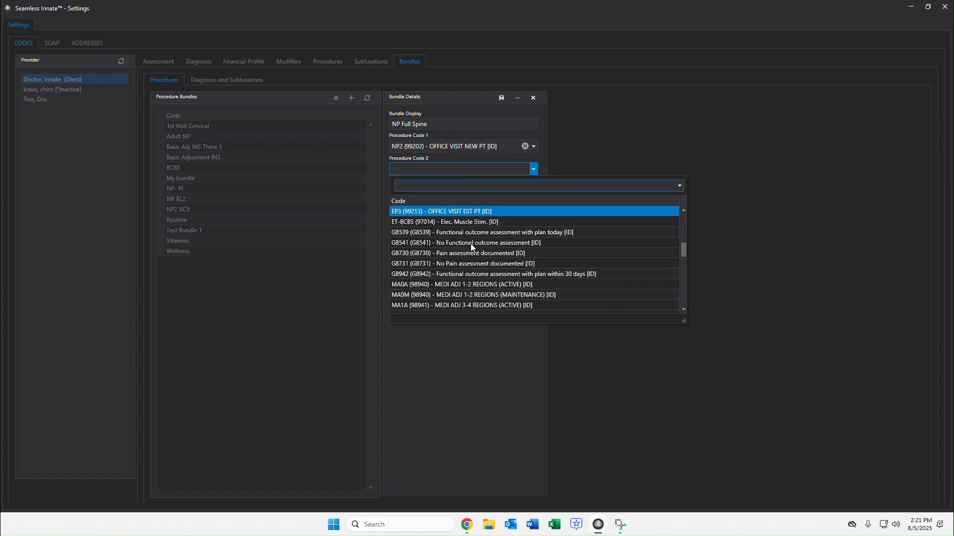
{"action": "scroll", "coordinate": [470, 243], "scroll_direction": "down", "scroll_amount": 6}
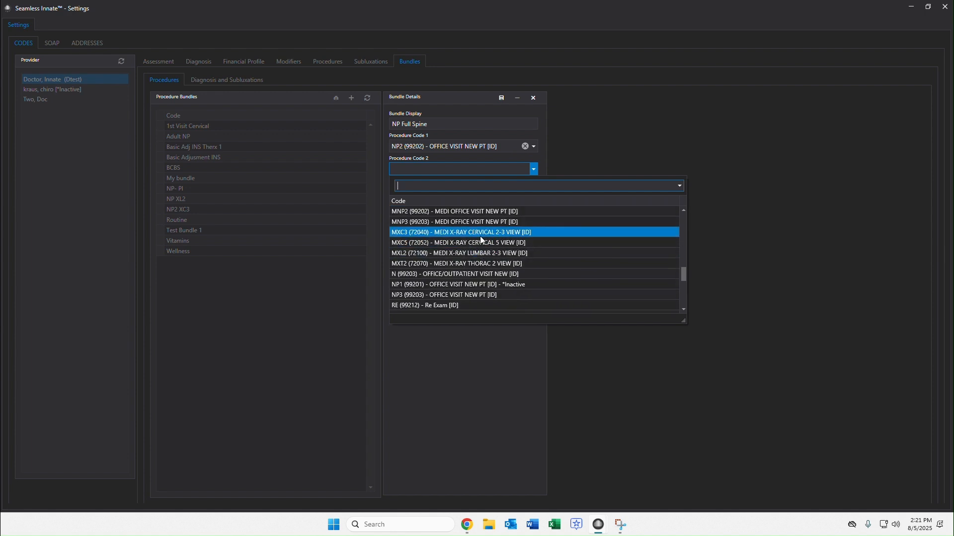
{"action": "left_click", "coordinate": [480, 236]}
{"action": "left_click", "coordinate": [460, 191]}
{"action": "scroll", "coordinate": [476, 279], "scroll_direction": "down", "scroll_amount": 10}
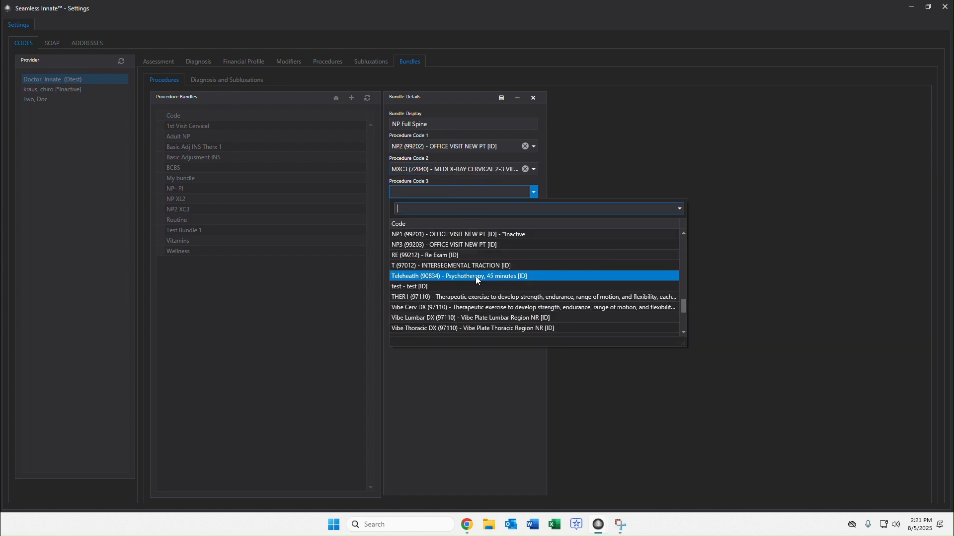
{"action": "scroll", "coordinate": [475, 276], "scroll_direction": "up", "scroll_amount": 2}
{"action": "left_click", "coordinate": [474, 267]}
Add MXT2 (72070) as the fourth procedure, save the bundle, and show the diagnosis bundles.
{"action": "left_click", "coordinate": [461, 214]}
{"action": "scroll", "coordinate": [473, 306], "scroll_direction": "down", "scroll_amount": 4}
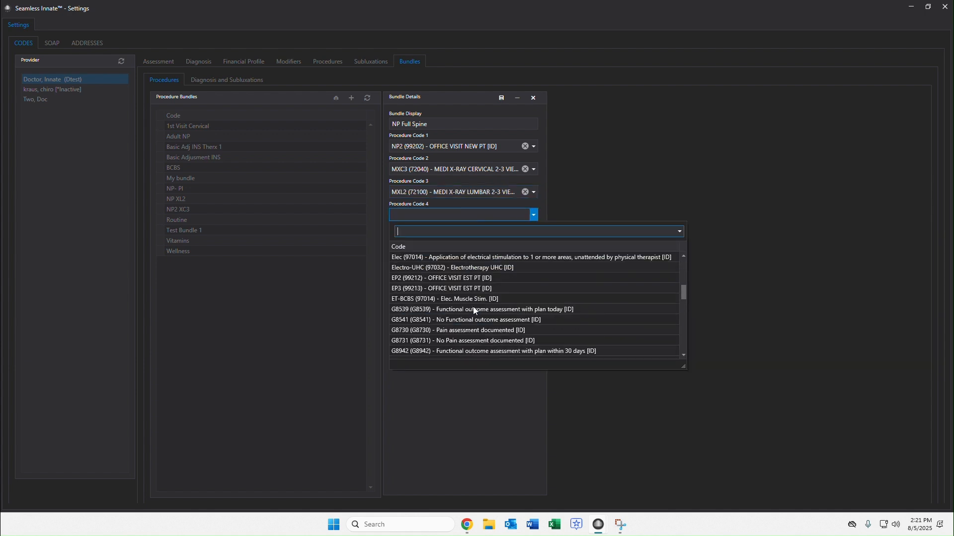
{"action": "scroll", "coordinate": [473, 305], "scroll_direction": "down", "scroll_amount": 7}
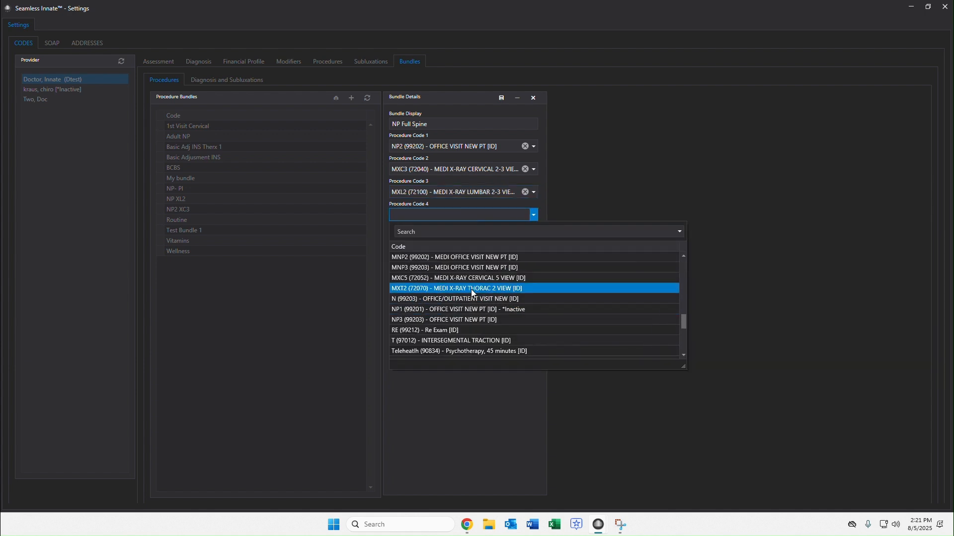
{"action": "left_click", "coordinate": [471, 289]}
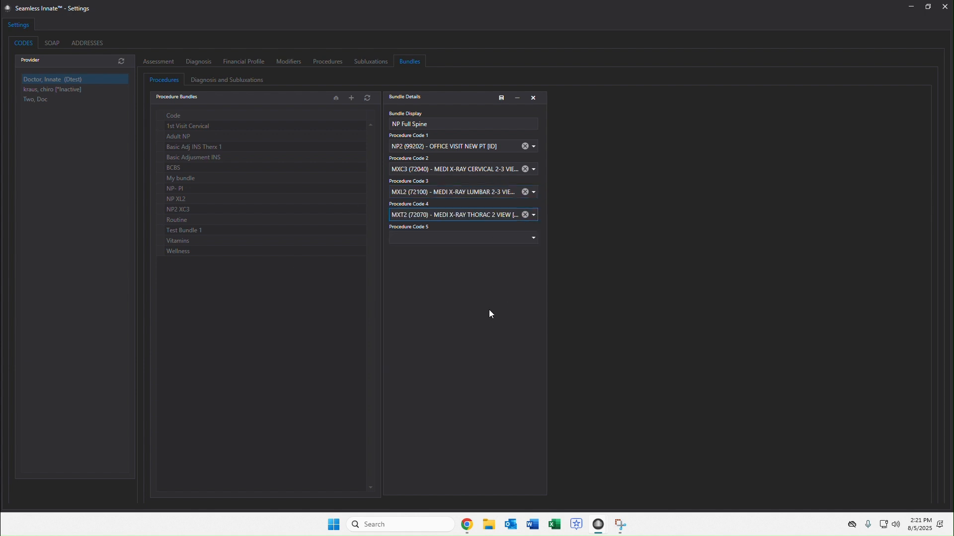
{"action": "left_click", "coordinate": [502, 98]}
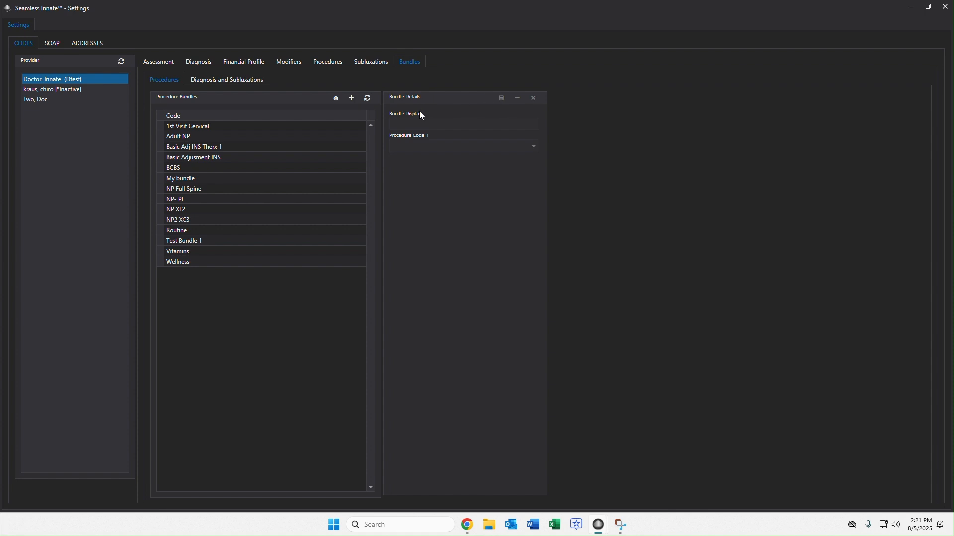
{"action": "left_click", "coordinate": [222, 80]}
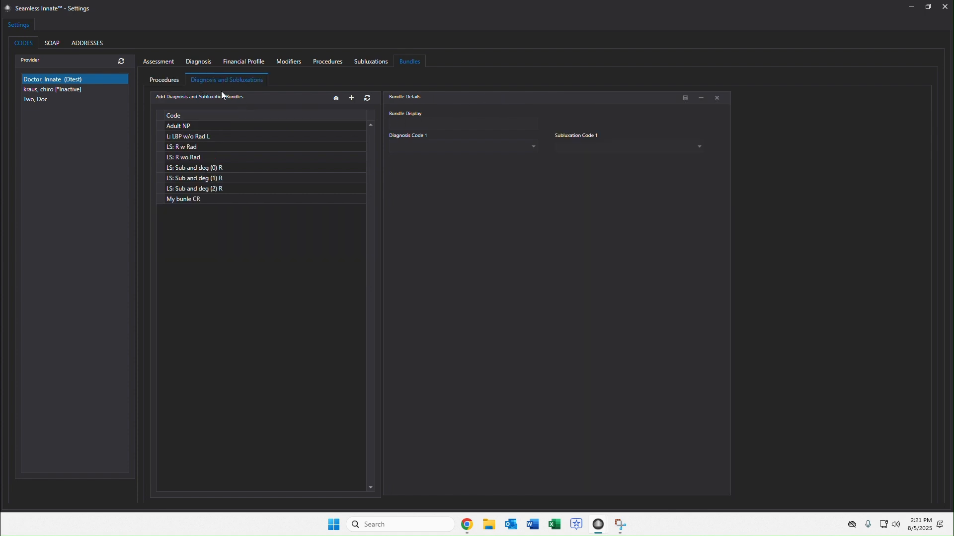
Start a new diagnosis bundle 'Medicare - Cervical' with M99.01 as its first diagnosis.
{"action": "left_click", "coordinate": [351, 98]}
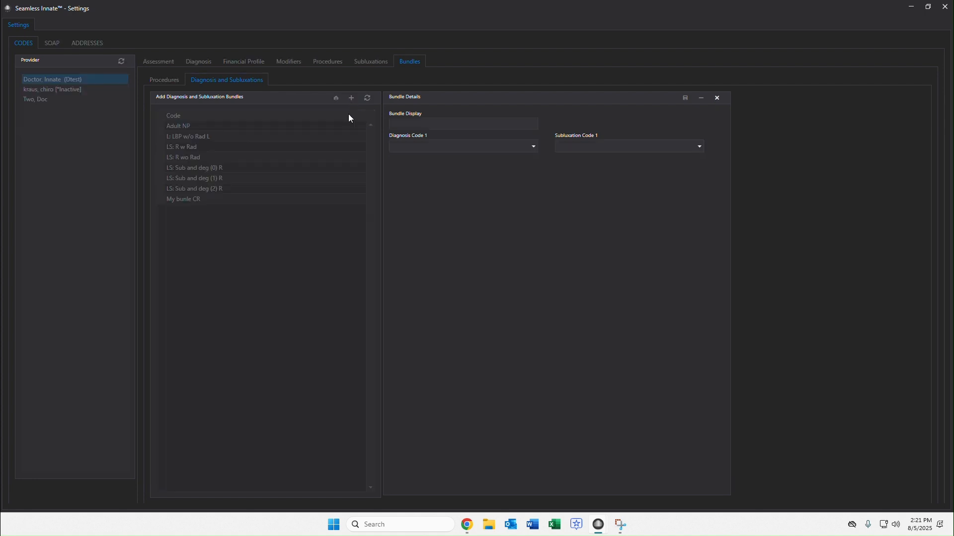
{"action": "left_click", "coordinate": [443, 124]}
{"action": "type", "text": "Medicare "}
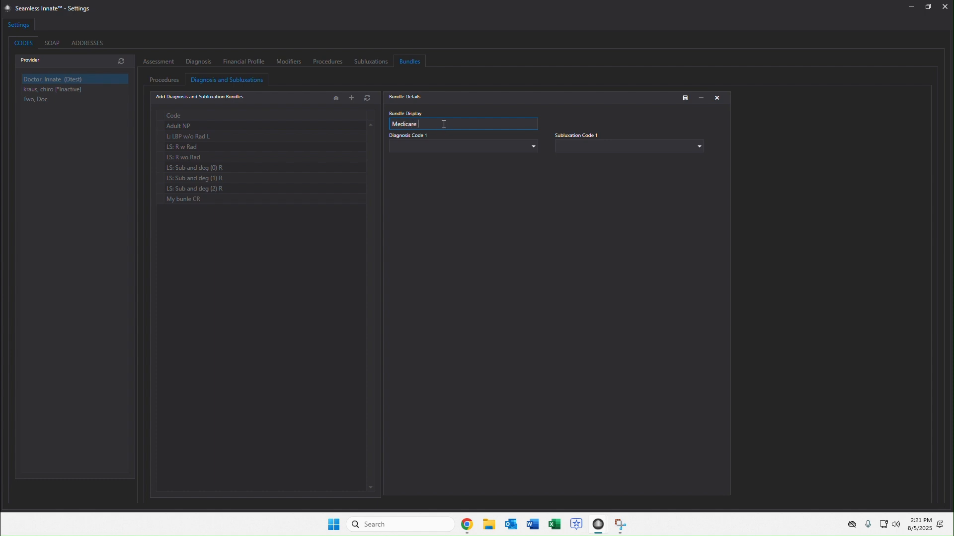
{"action": "type", "text": "- Cervical"}
{"action": "left_click", "coordinate": [478, 150]}
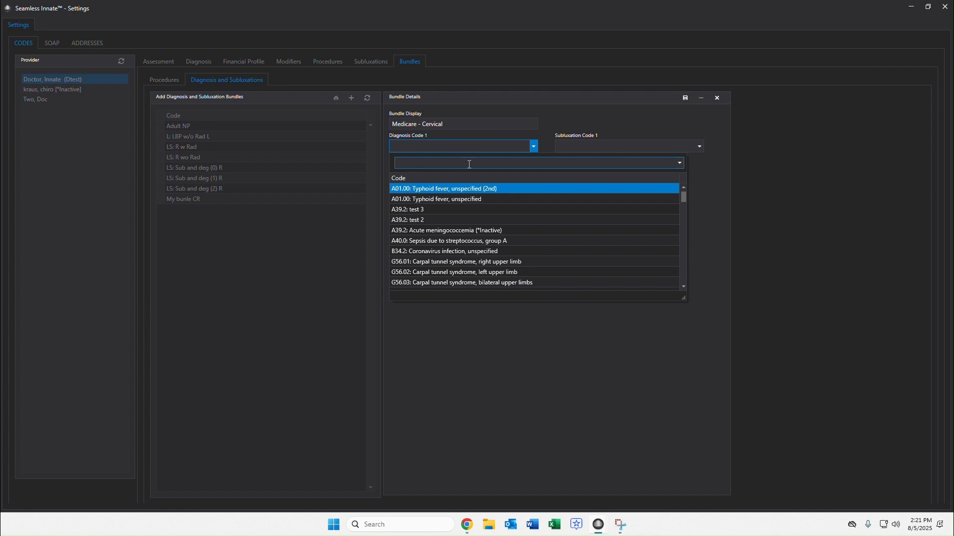
{"action": "type", "text": "99.01"}
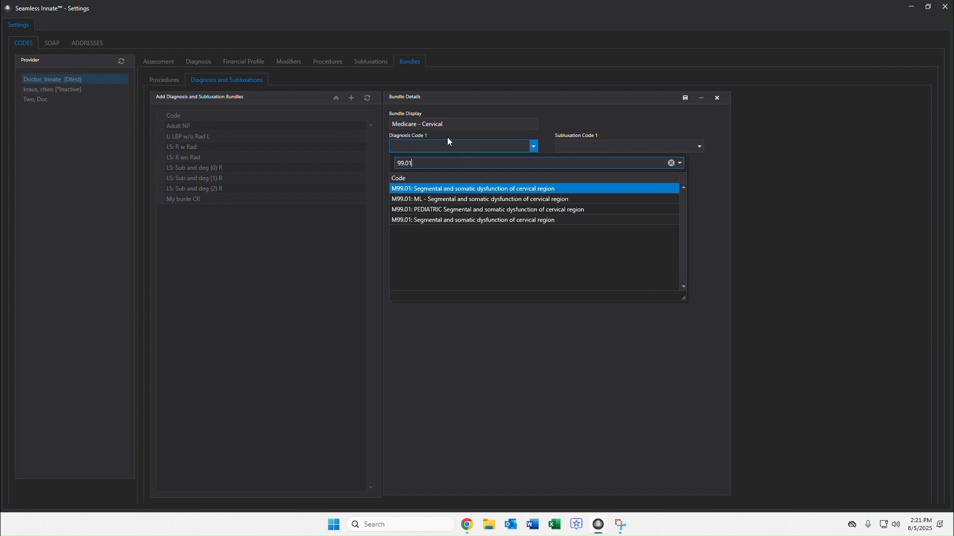
{"action": "left_click", "coordinate": [409, 190]}
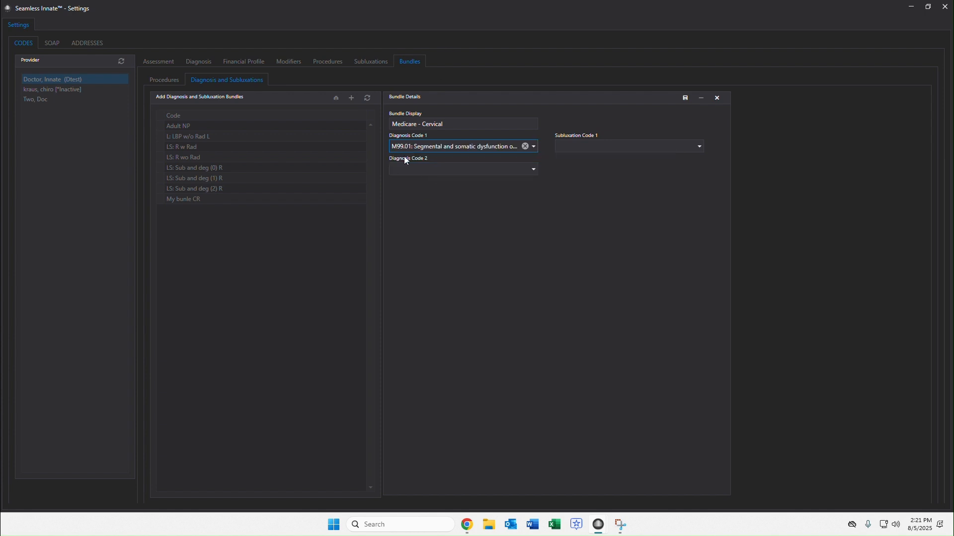
Add diagnosis M50.322 and subluxation C5L, save the bundle, and close Settings.
{"action": "left_click", "coordinate": [418, 169]}
{"action": "type", "text": "50.322"}
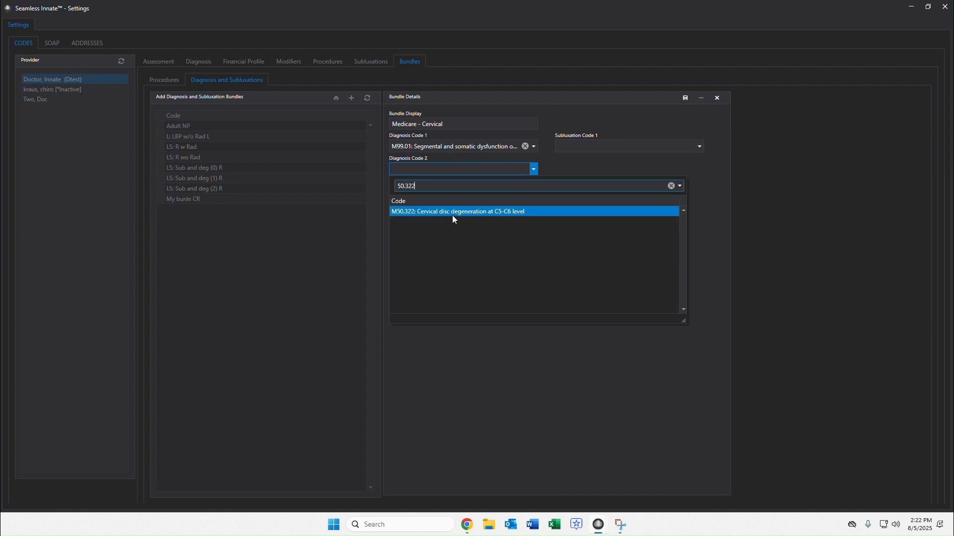
{"action": "left_click", "coordinate": [453, 211]}
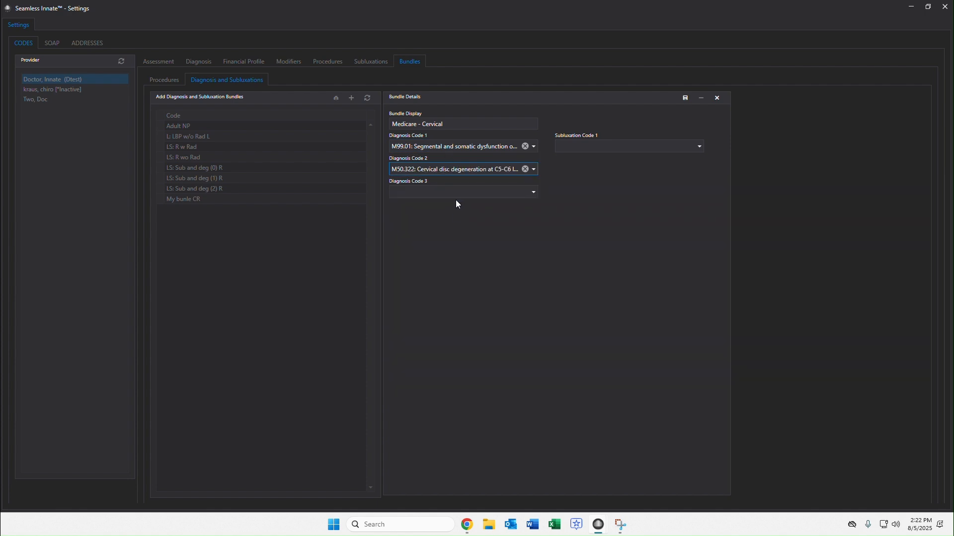
{"action": "left_click", "coordinate": [589, 146]}
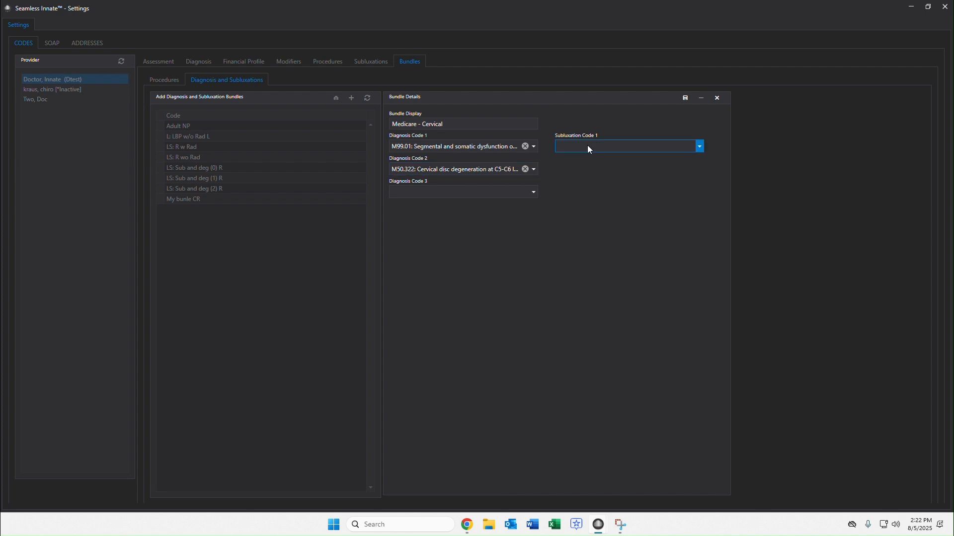
{"action": "type", "text": "c5"}
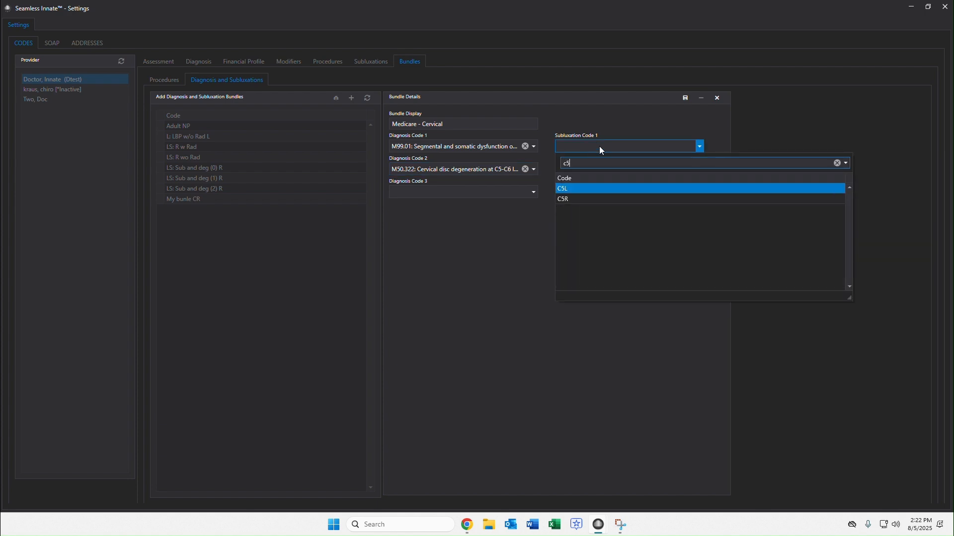
{"action": "left_click", "coordinate": [605, 190]}
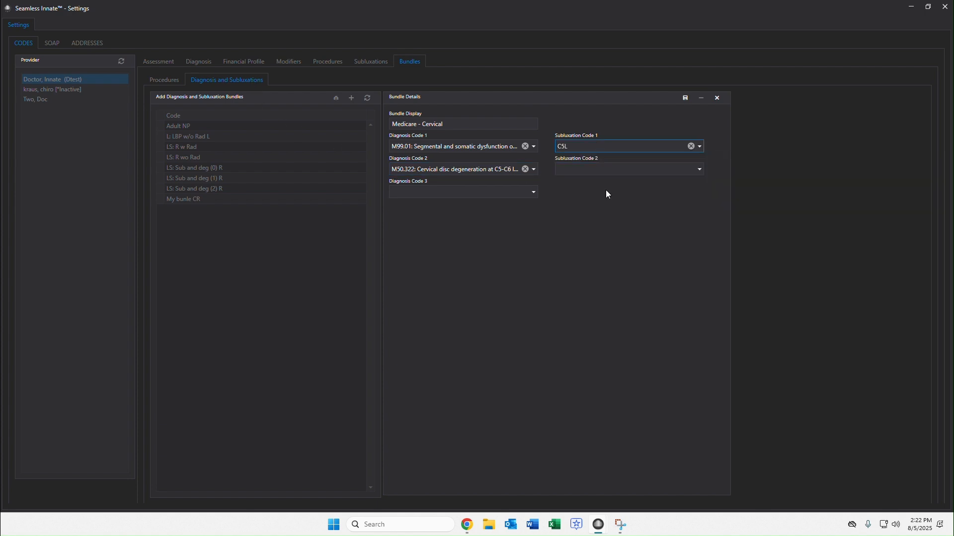
{"action": "left_click", "coordinate": [687, 97]}
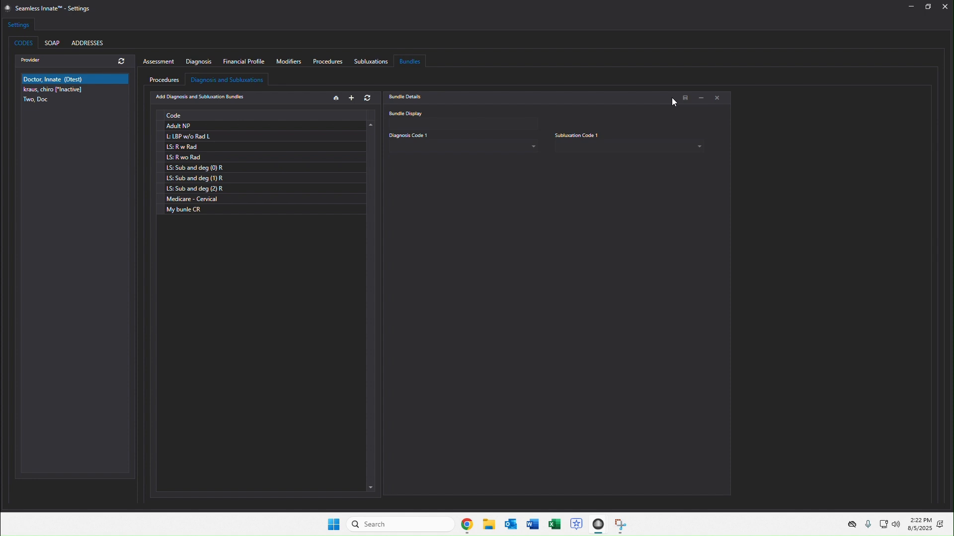
{"action": "left_click", "coordinate": [945, 6]}
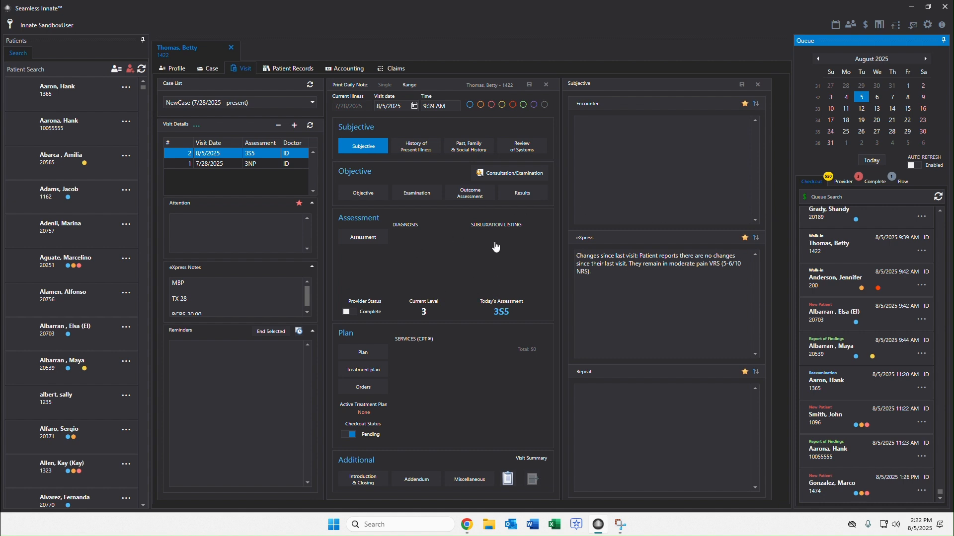
Apply the Medicare - Cervical bundle to the visit, adding M99.01, M50.322 and C5L.
{"action": "left_click", "coordinate": [457, 253]}
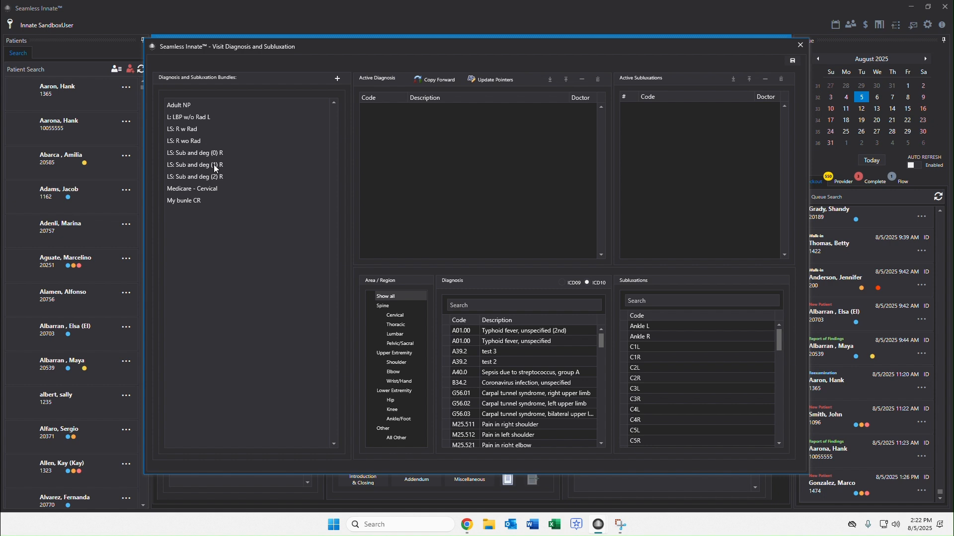
{"action": "double_click", "coordinate": [204, 190]}
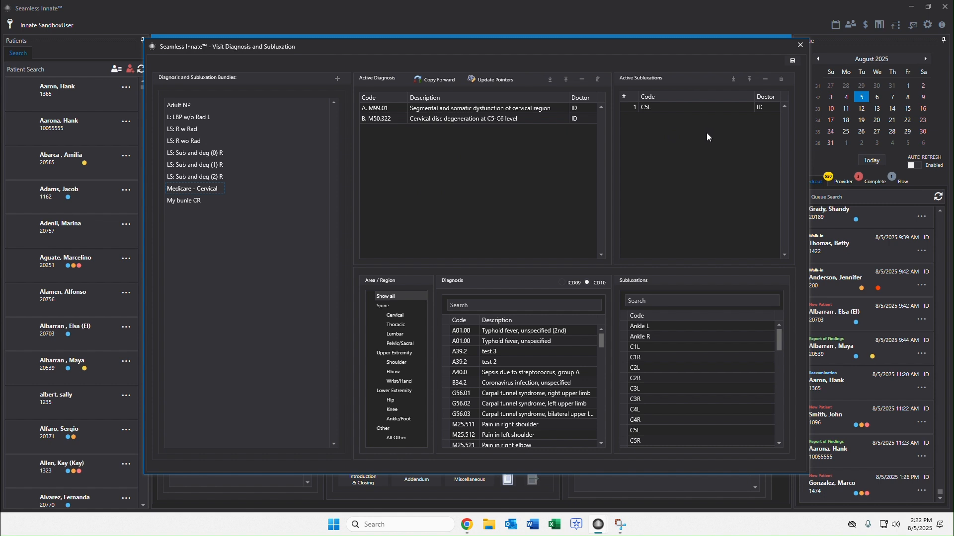
Save the visit diagnoses M99.01, M50.322 and C5L and close the diagnosis window.
{"action": "left_click", "coordinate": [794, 59]}
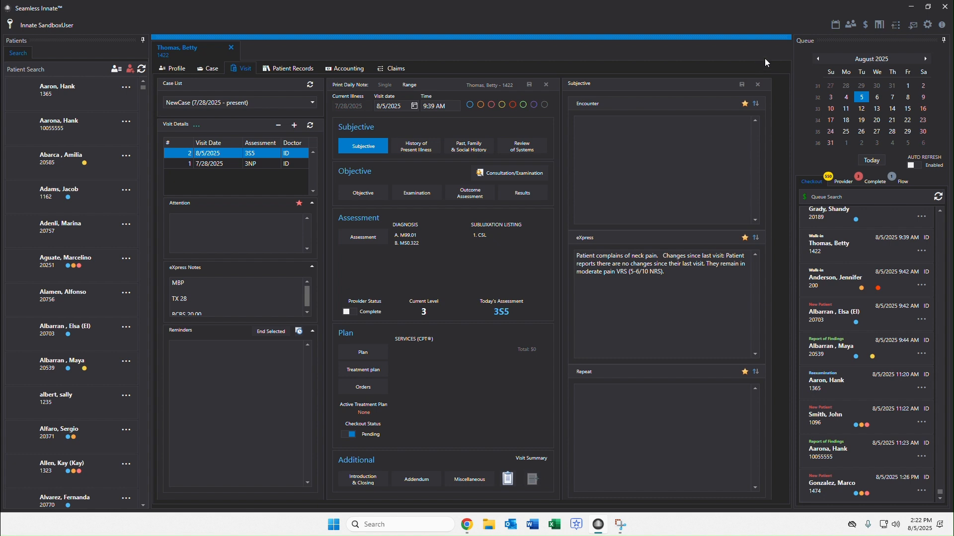
Open the checked-in patient's visit services and bring up the procedure bundles list.
{"action": "double_click", "coordinate": [845, 244]}
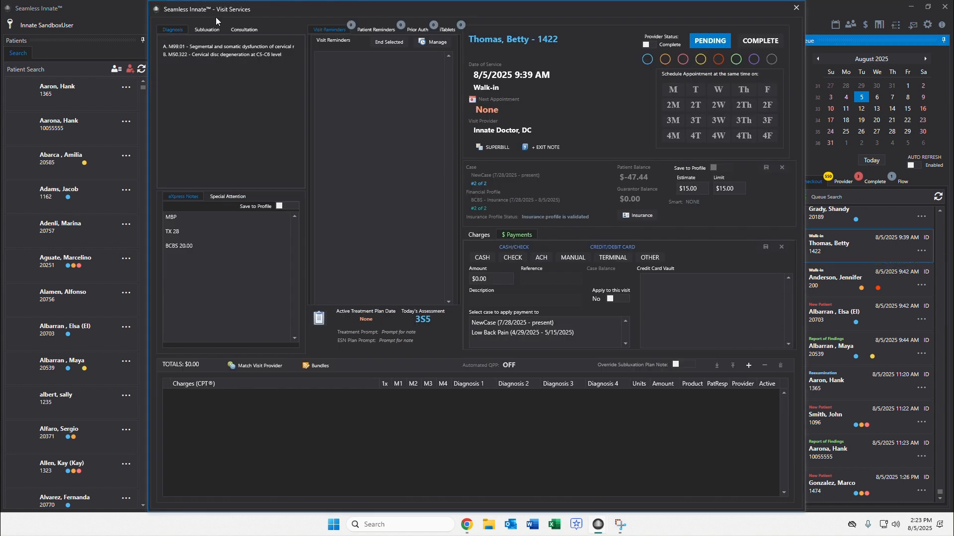
{"action": "left_click", "coordinate": [223, 87]}
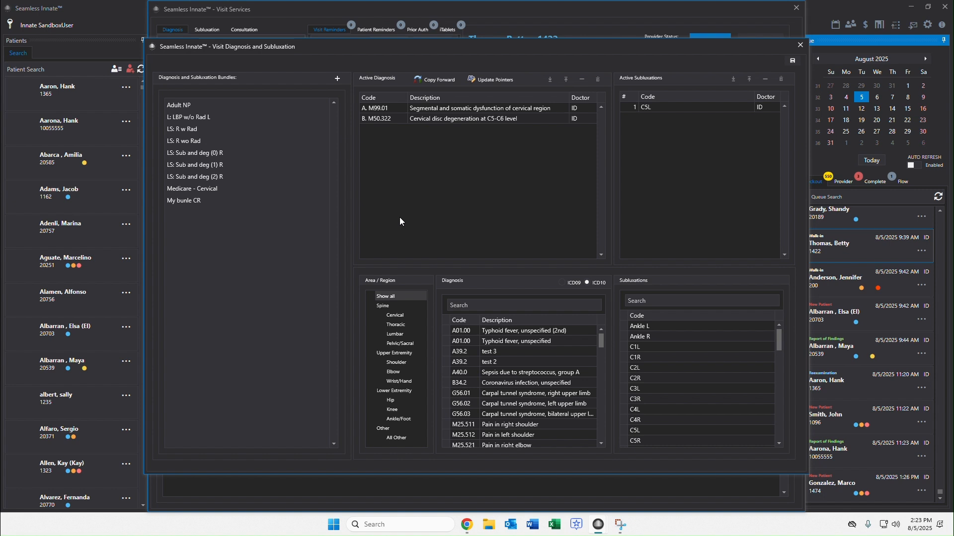
{"action": "left_click", "coordinate": [801, 45]}
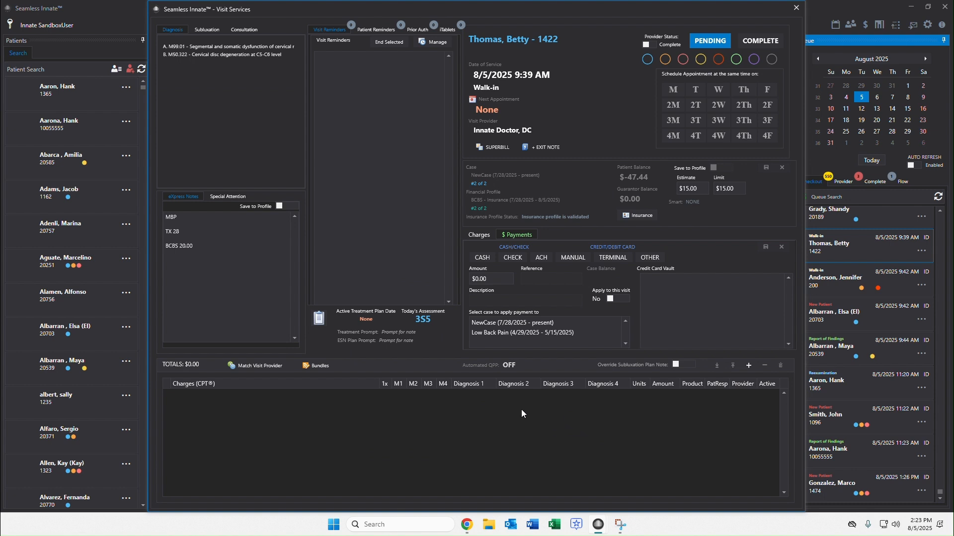
{"action": "left_click", "coordinate": [320, 368]}
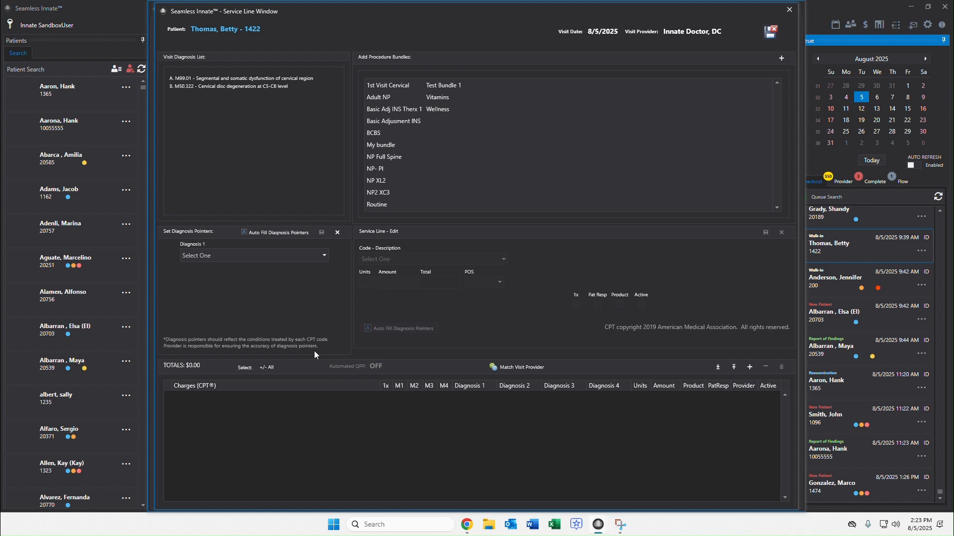
Auto-fill the diagnosis pointers to A. M99.01 and B. M50.322.
{"action": "left_click", "coordinate": [276, 232]}
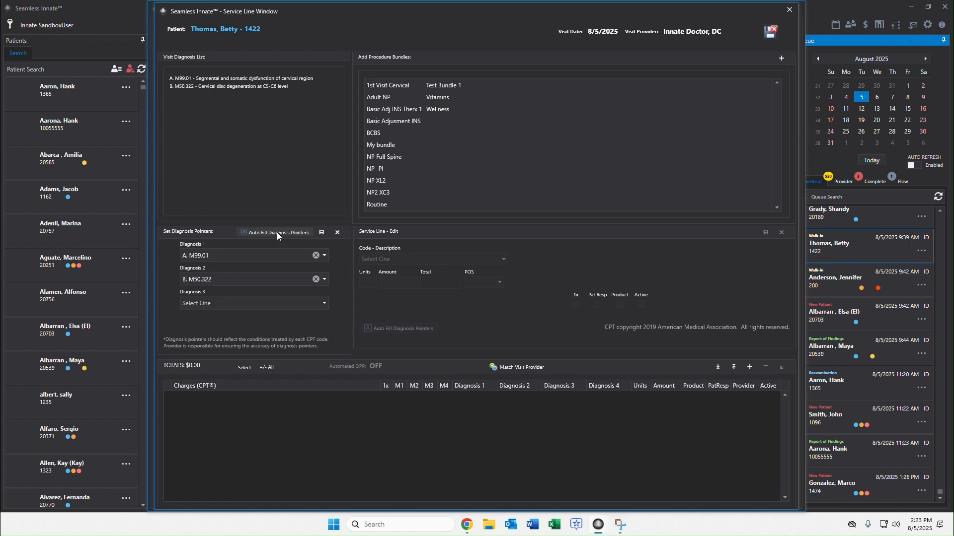